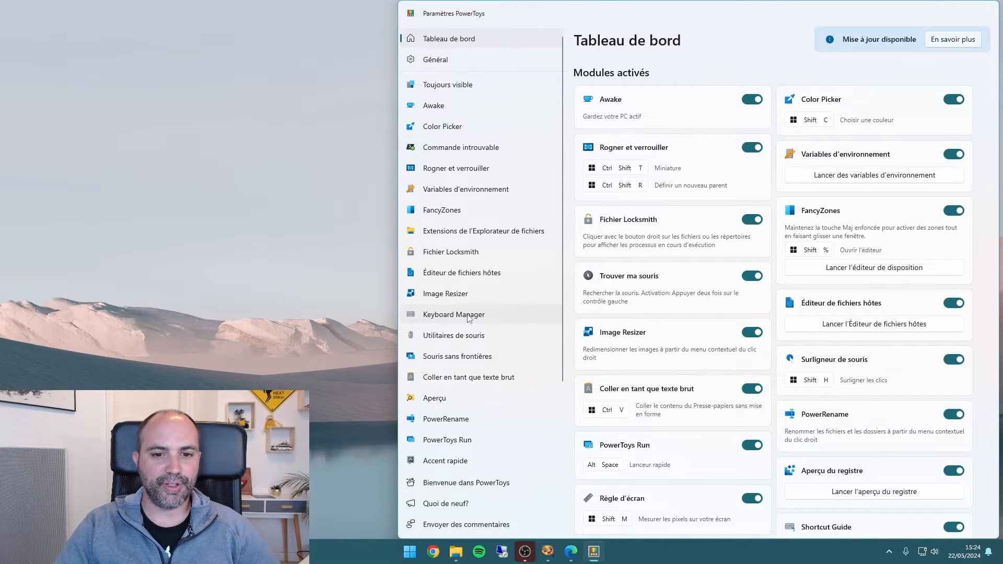
# Enable Keyboard Manager and add a new empty key remapping in the key remapping editor
pyautogui.click(469, 317)
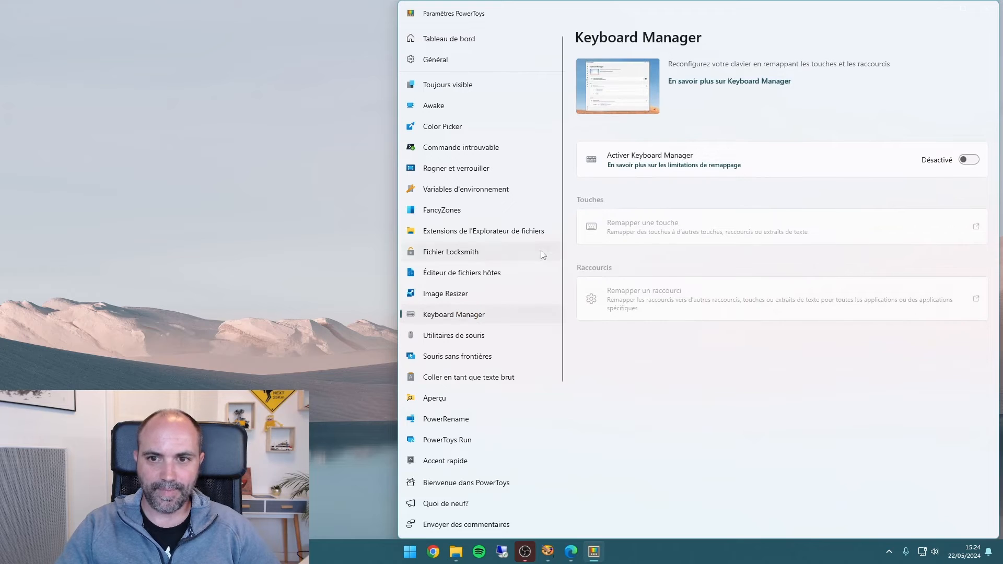
pyautogui.click(970, 159)
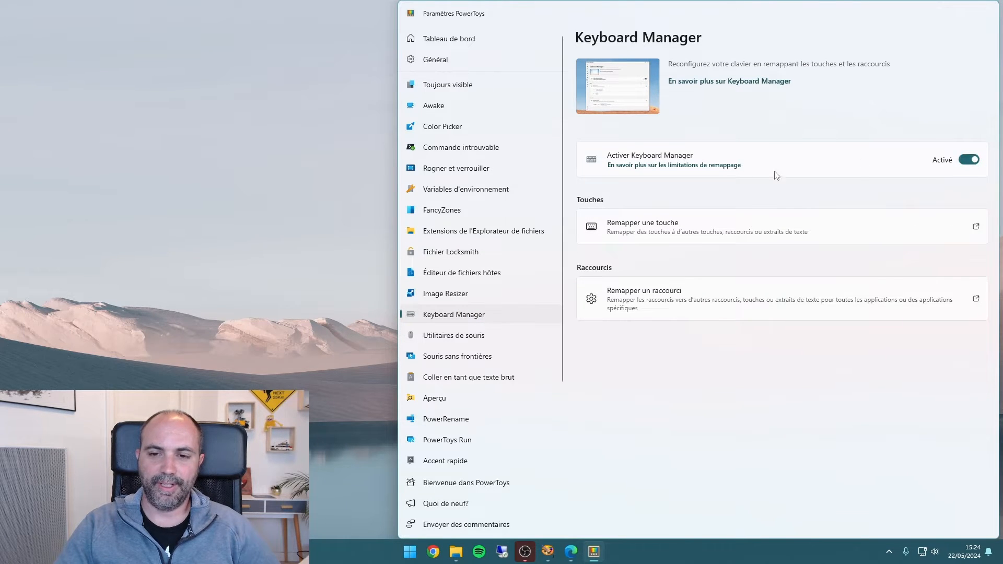
pyautogui.click(630, 229)
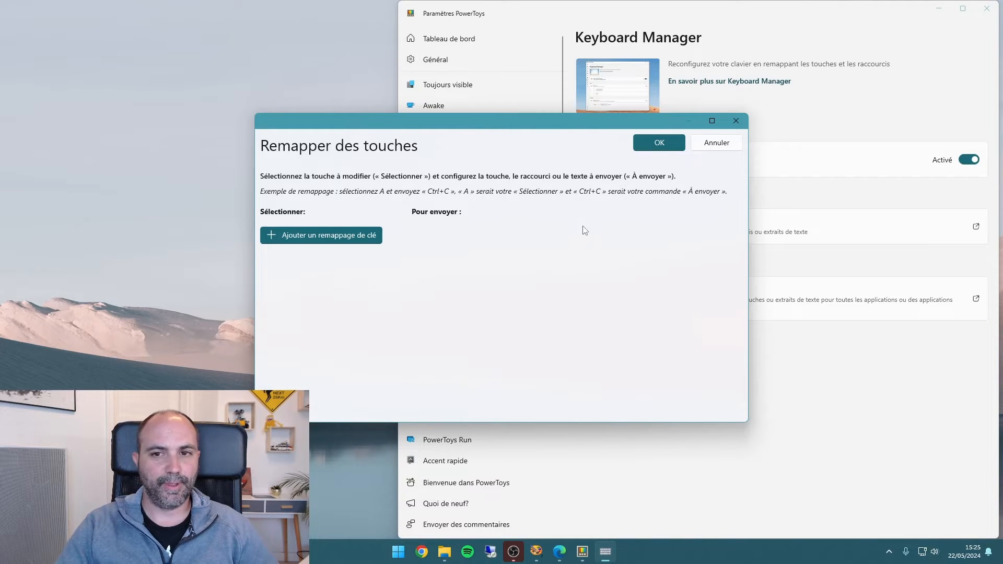
pyautogui.click(324, 239)
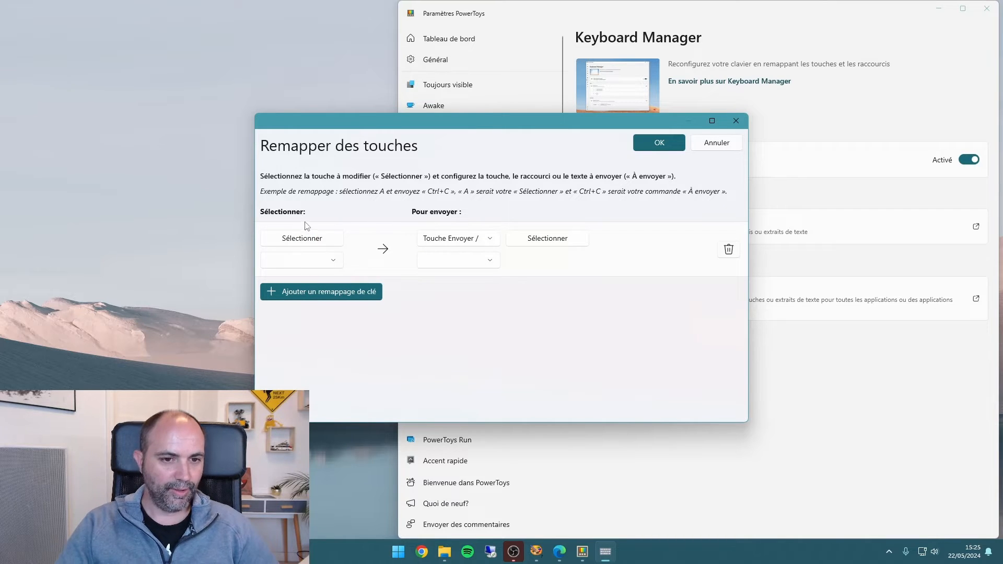
pyautogui.click(333, 261)
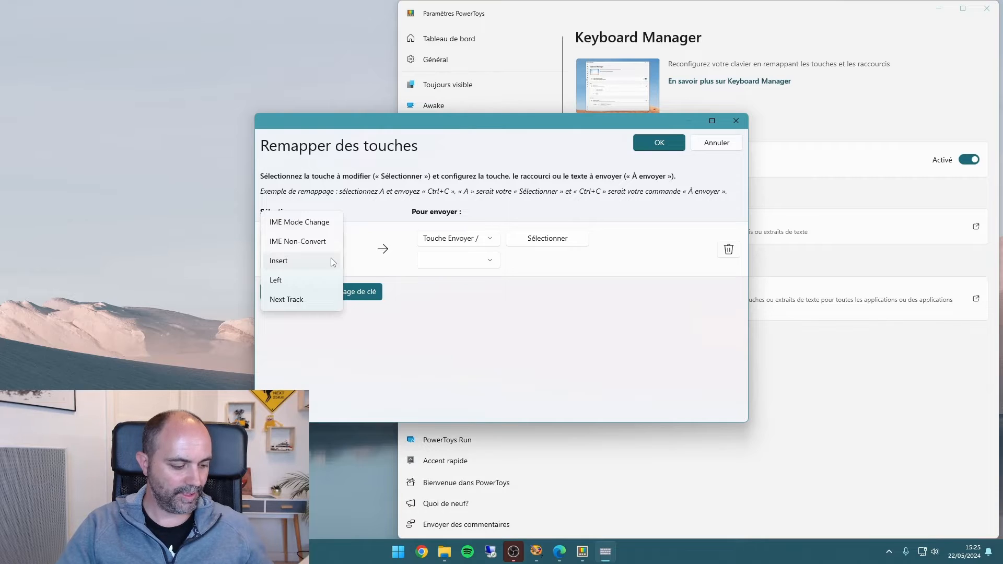
pyautogui.click(383, 227)
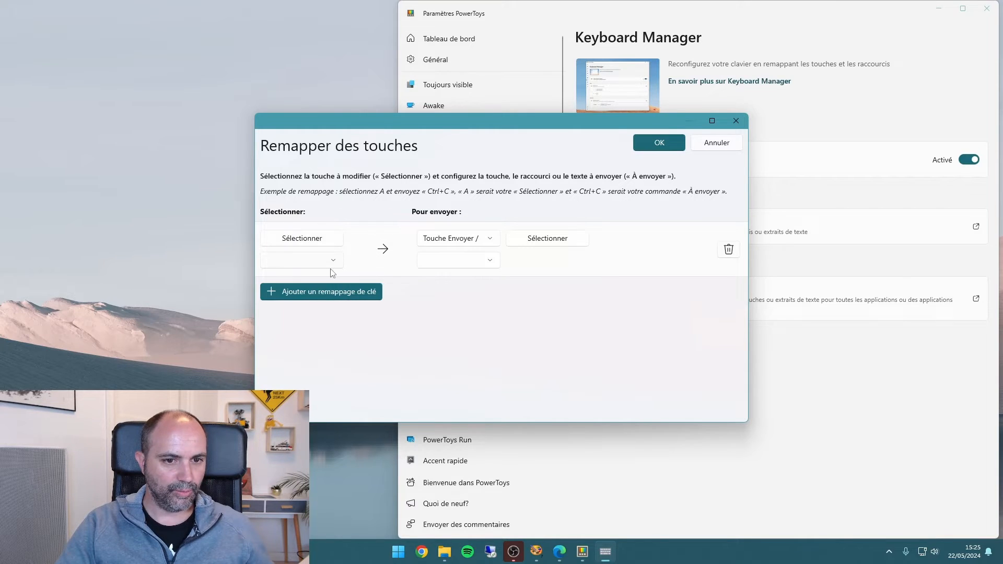
pyautogui.click(331, 262)
pyautogui.click(355, 243)
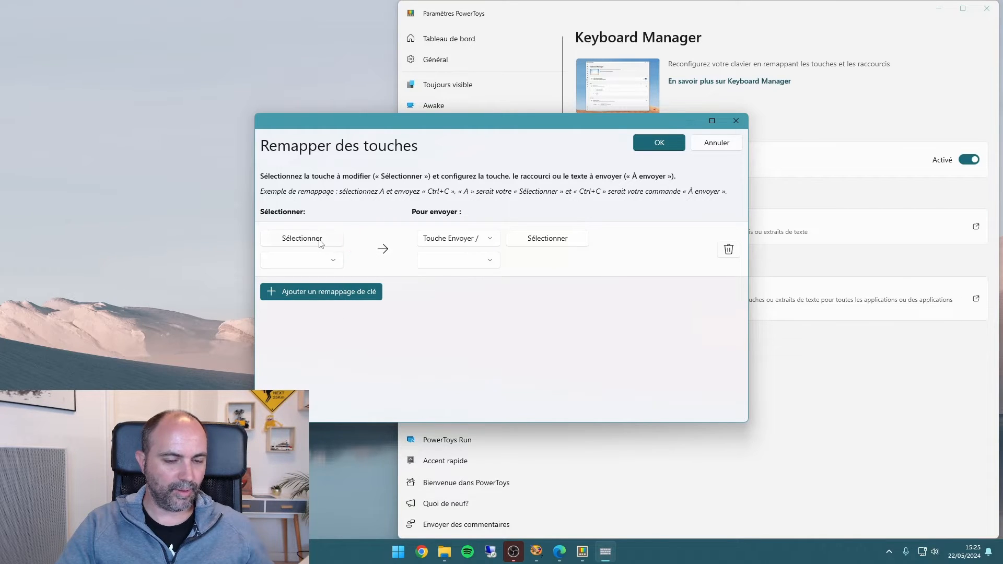
# Capture F1 from the keyboard as the key to remap
pyautogui.click(320, 241)
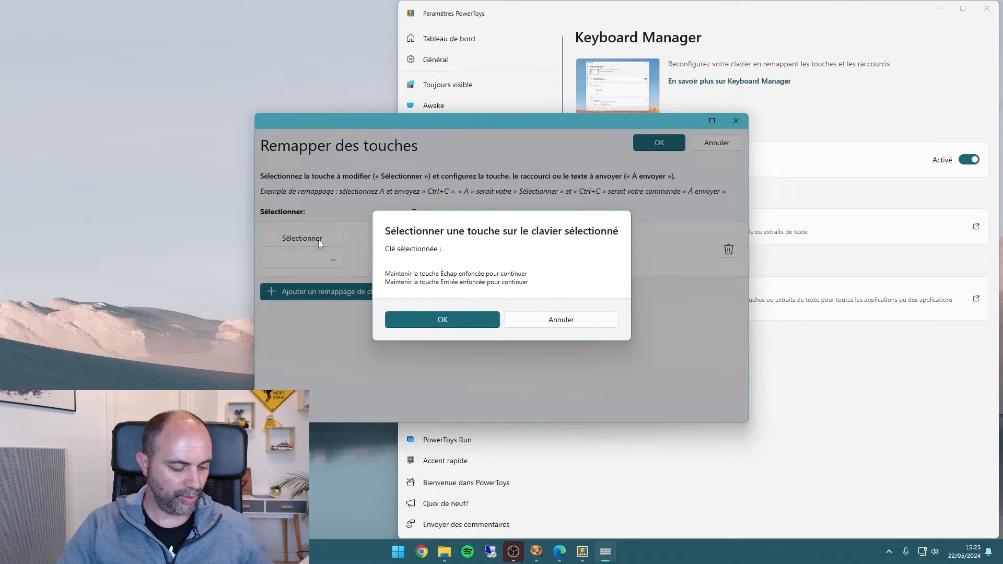
pyautogui.press('F1')
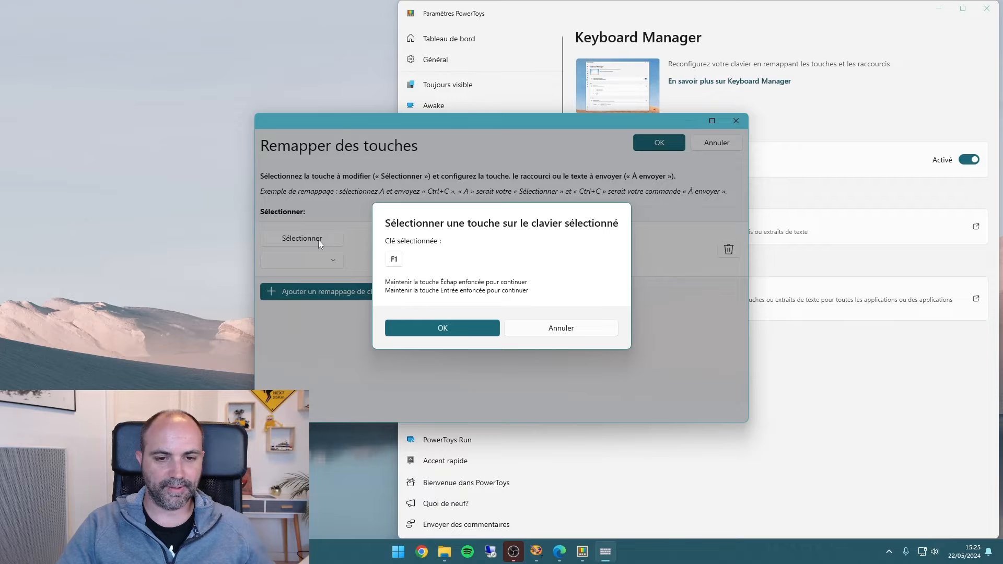
pyautogui.click(460, 334)
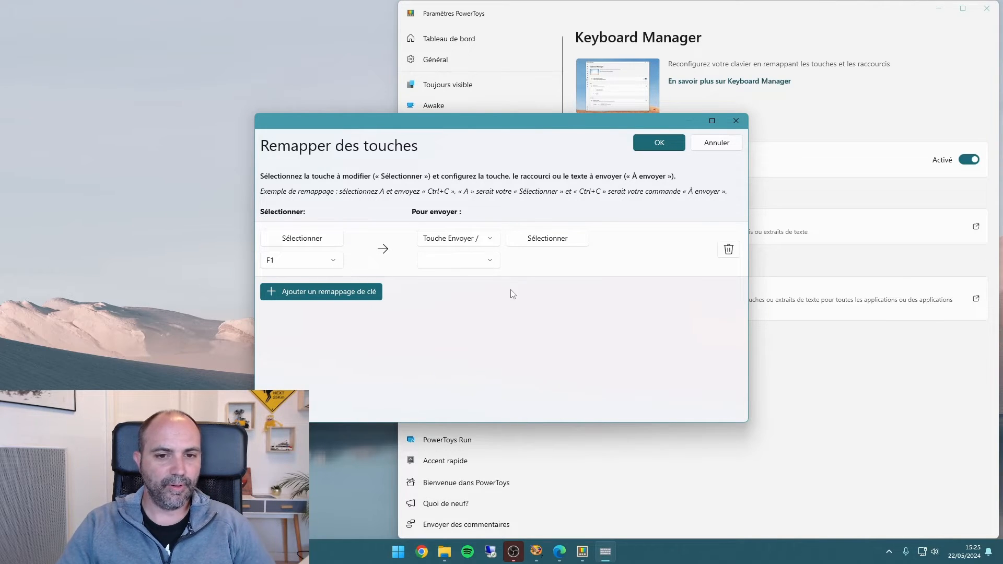
# Map F1 to Play/Pause Media and save the remapping, continuing despite F1 losing its original assignment
pyautogui.click(491, 261)
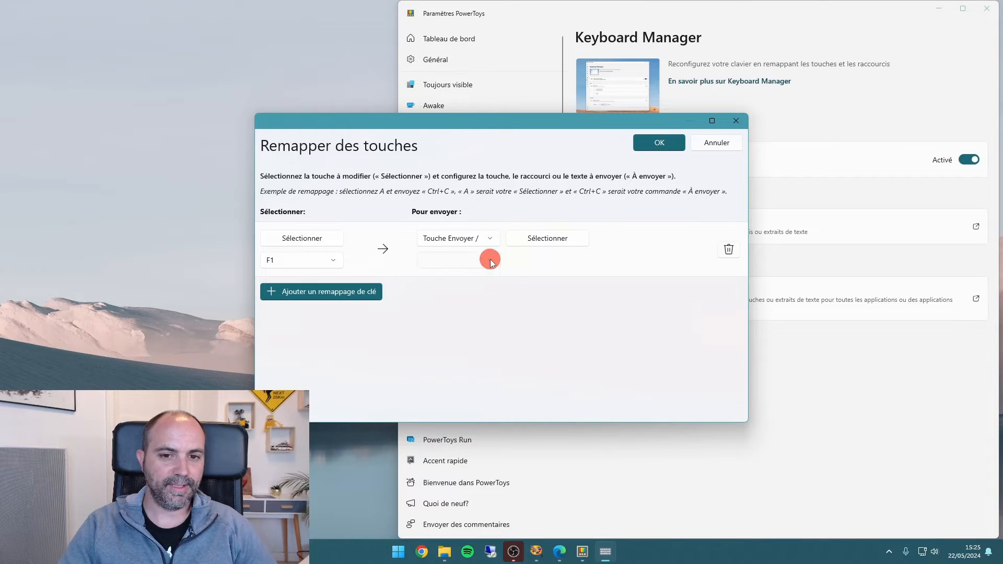
pyautogui.scroll(-3, 487, 255)
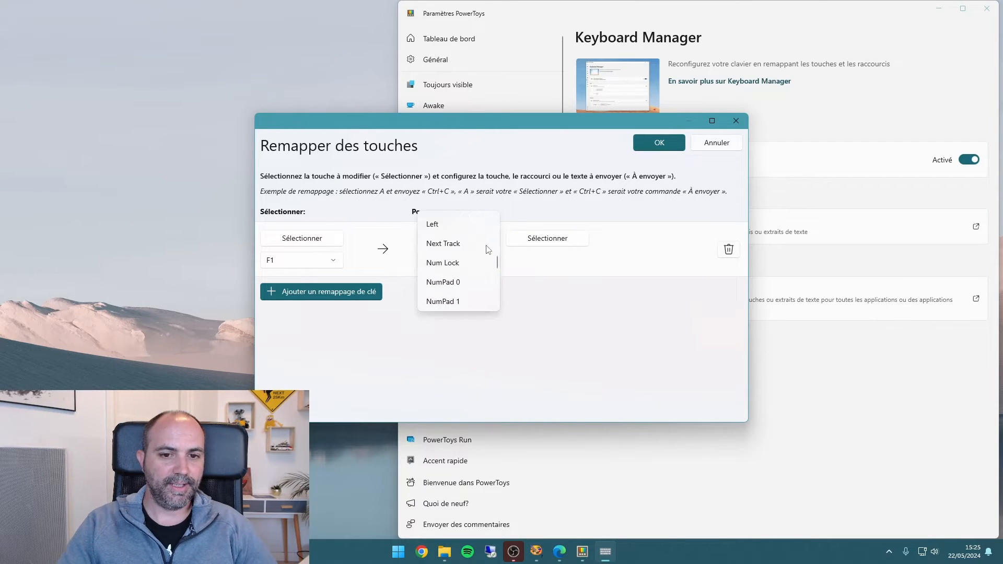
pyautogui.scroll(-6, 487, 249)
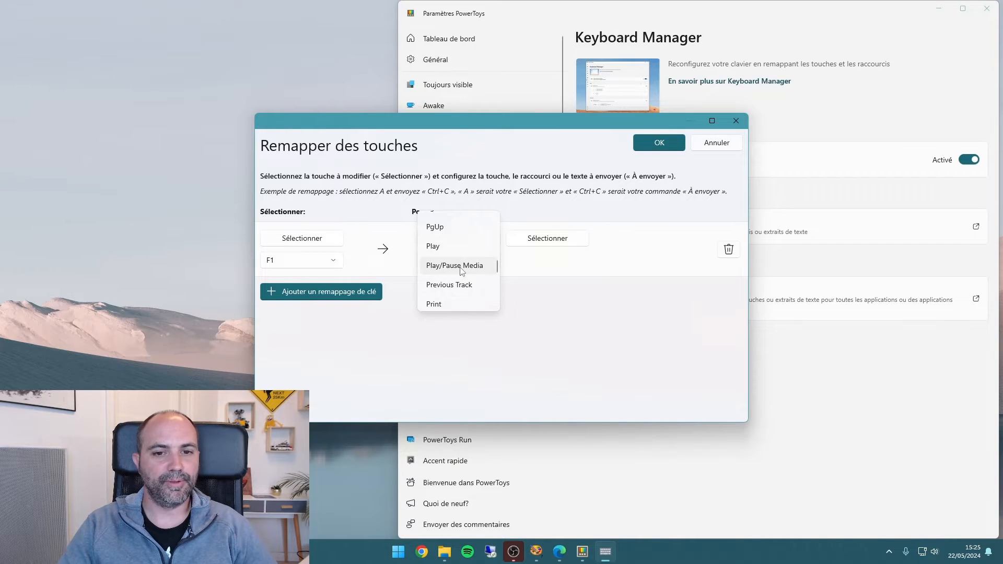
pyautogui.scroll(-1, 462, 271)
pyautogui.scroll(-9, 462, 270)
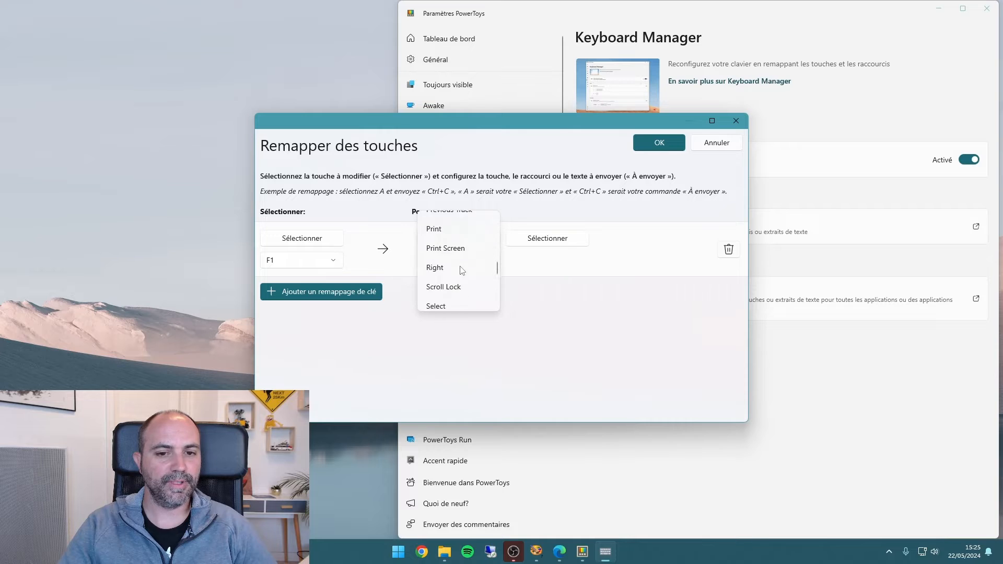
pyautogui.scroll(5, 462, 271)
pyautogui.scroll(8, 461, 271)
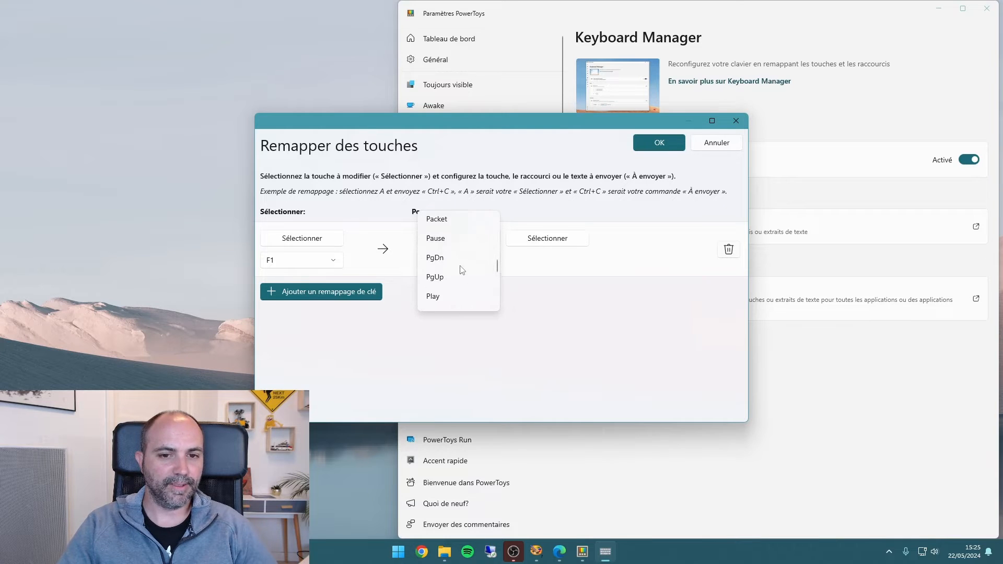
pyautogui.scroll(3, 461, 270)
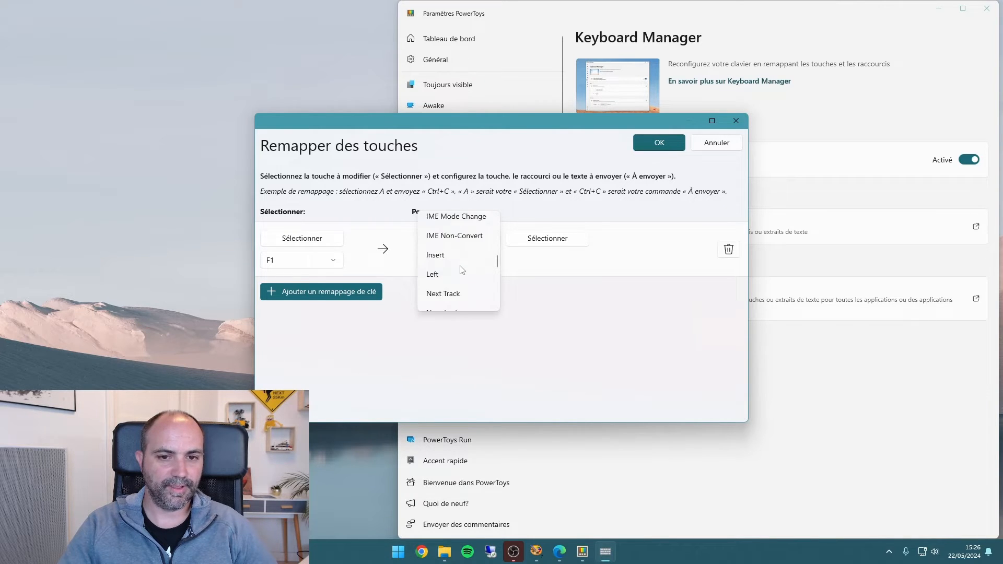
pyautogui.scroll(-12, 461, 270)
pyautogui.scroll(-15, 462, 270)
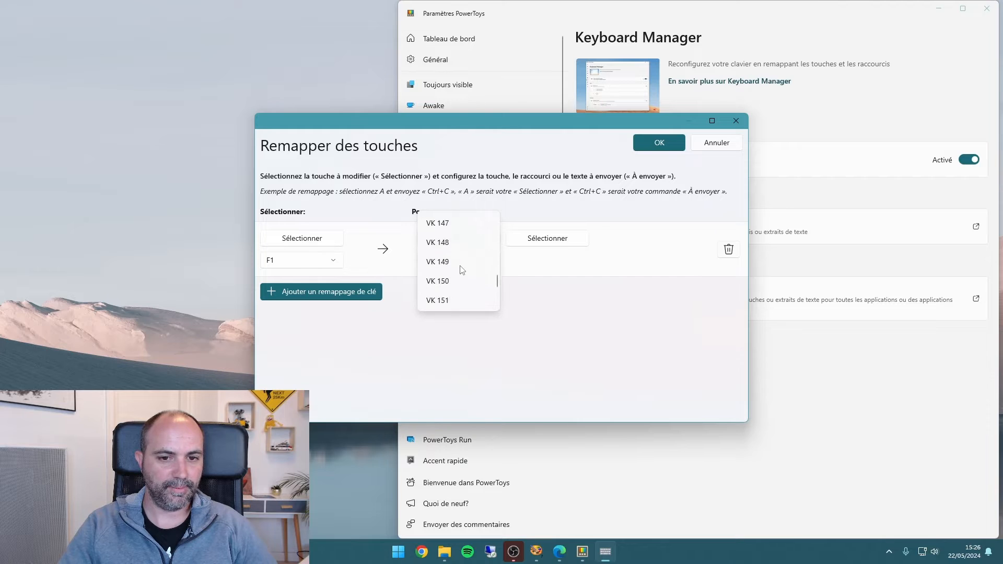
pyautogui.scroll(3, 462, 269)
pyautogui.scroll(20, 461, 267)
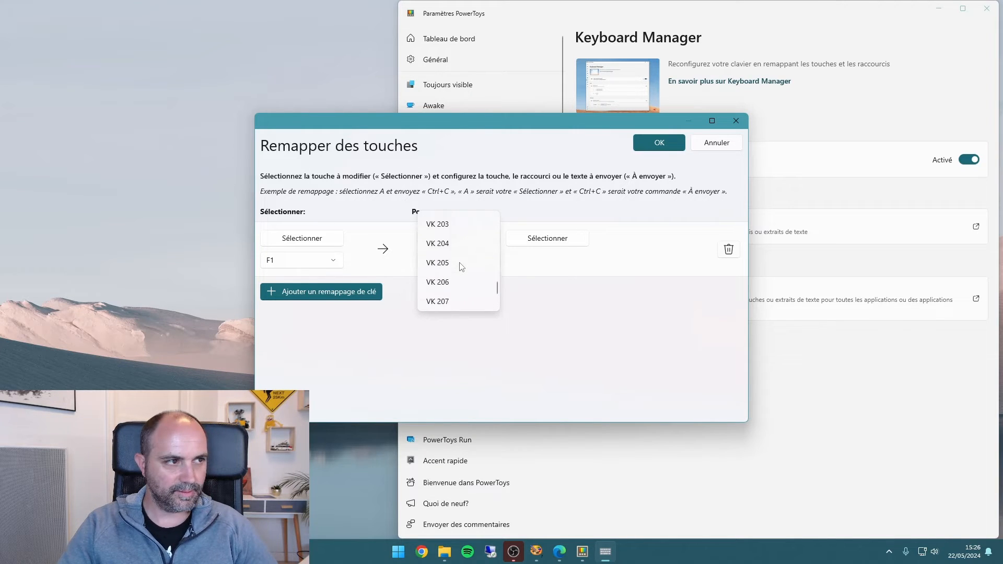
pyautogui.scroll(5, 462, 265)
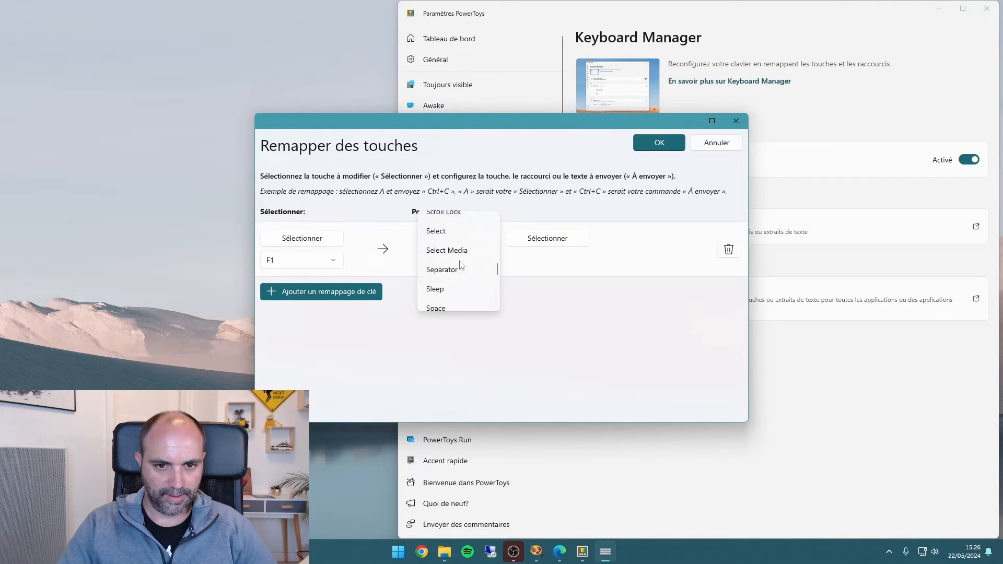
pyautogui.scroll(-3, 462, 266)
pyautogui.scroll(-2, 462, 265)
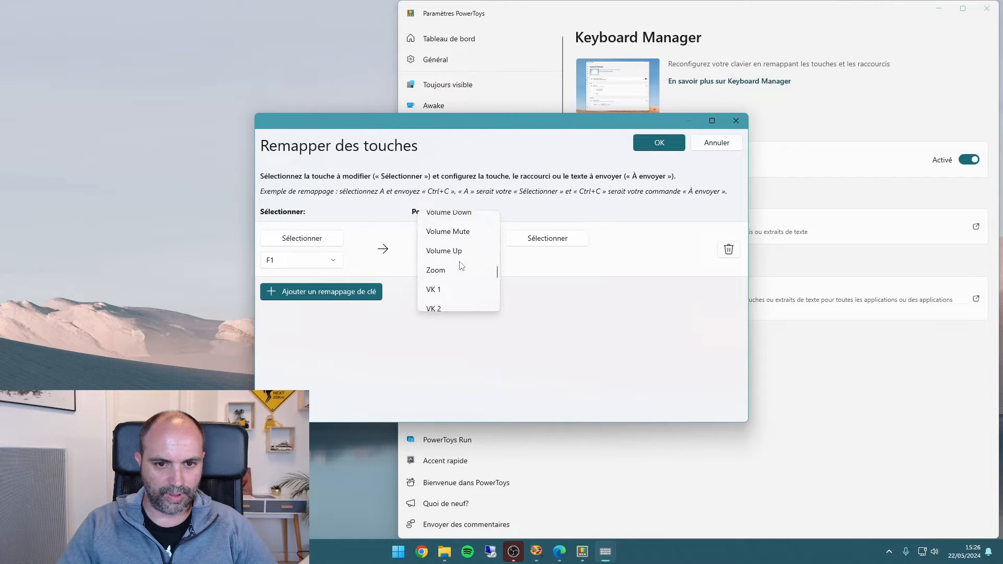
pyautogui.scroll(2, 463, 269)
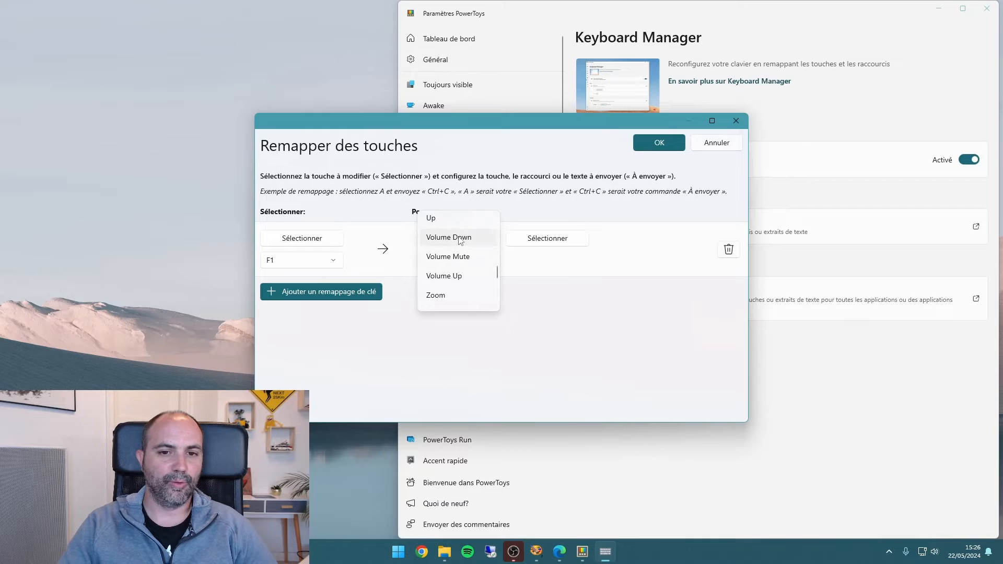
pyautogui.scroll(5, 461, 264)
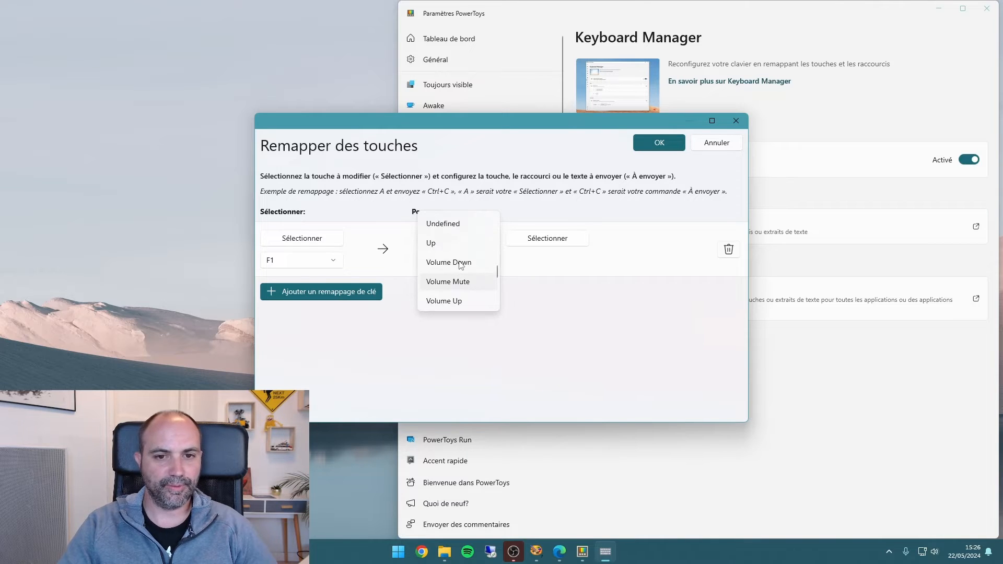
pyautogui.scroll(3, 461, 265)
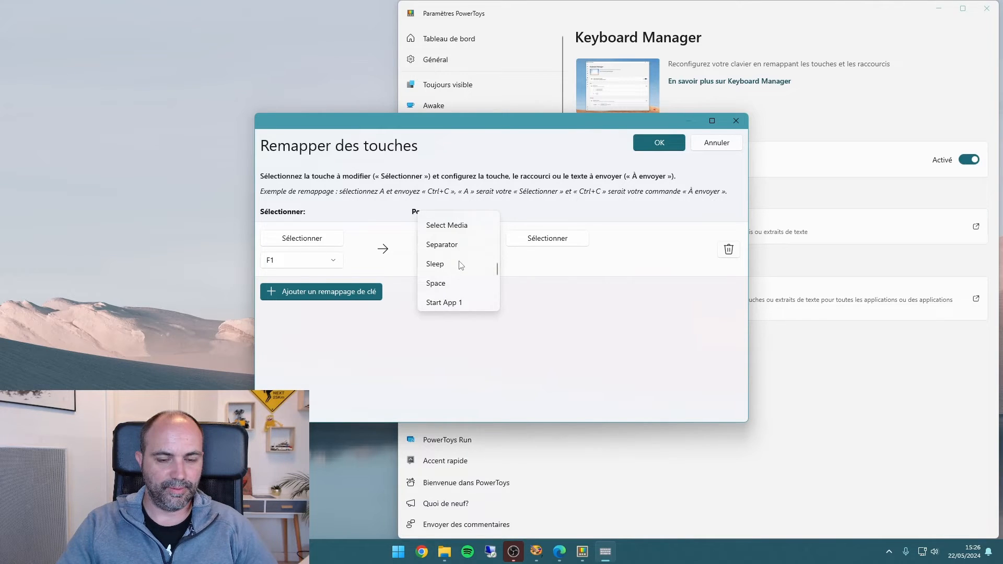
pyautogui.scroll(4, 461, 265)
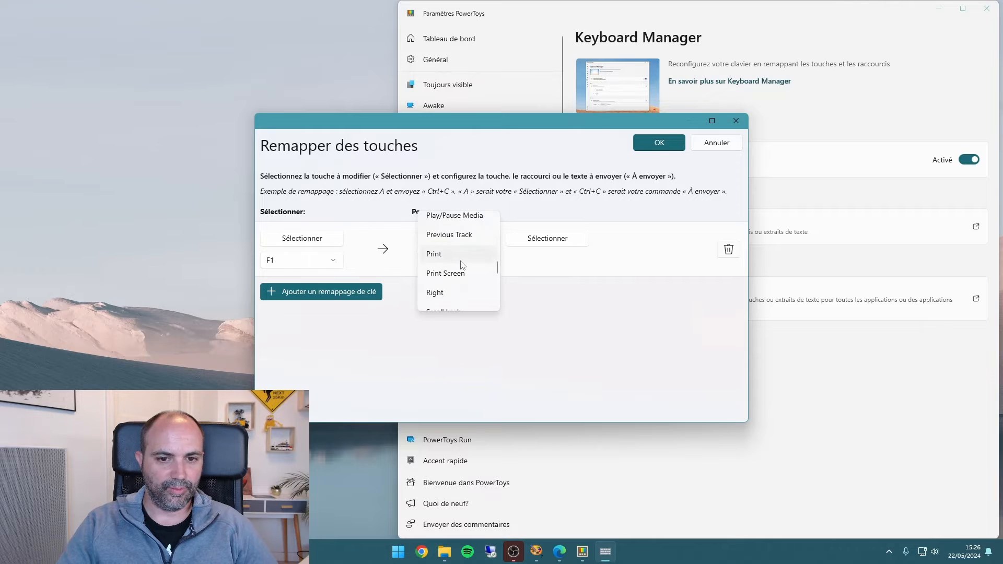
pyautogui.scroll(2, 462, 266)
pyautogui.scroll(1, 462, 265)
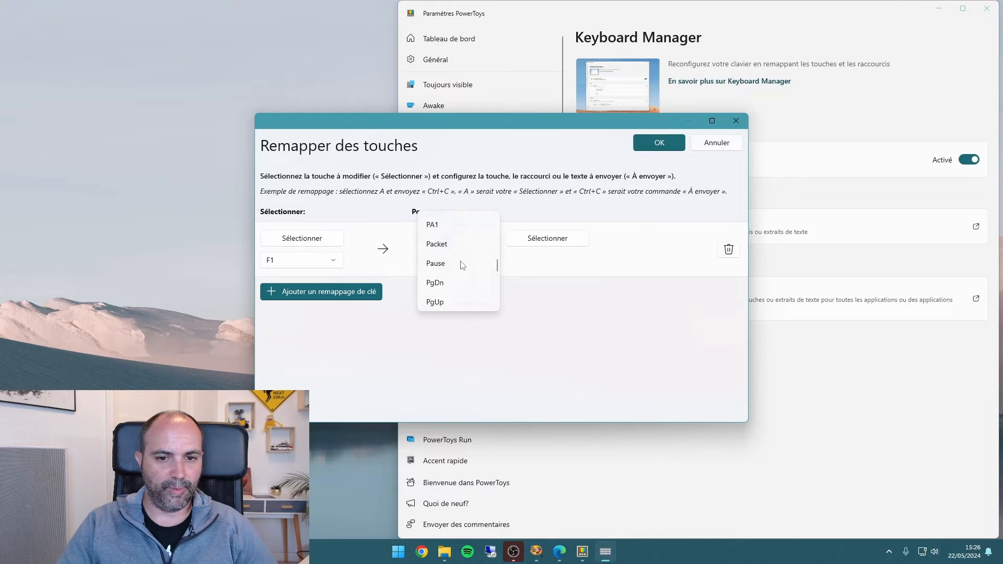
pyautogui.scroll(-3, 462, 265)
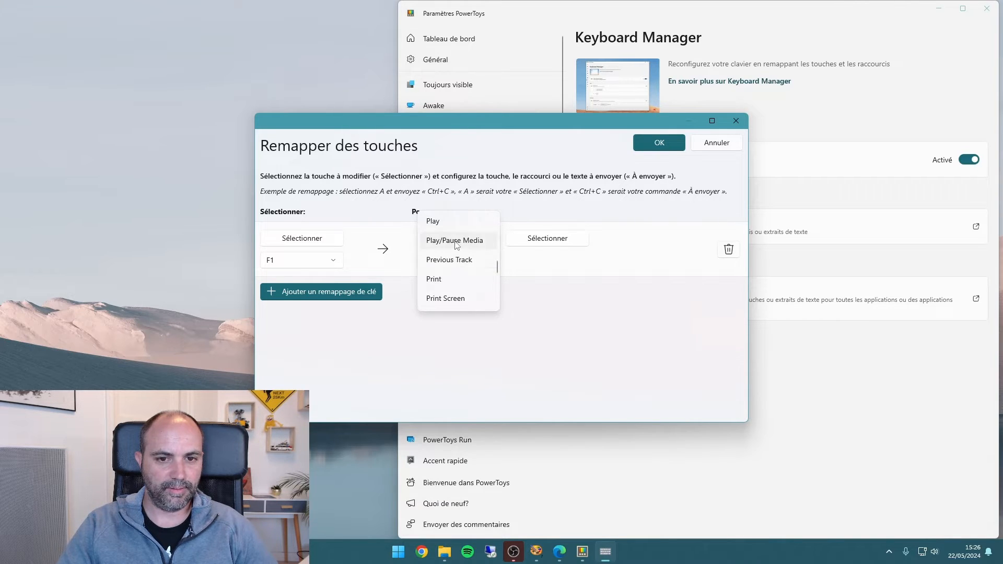
pyautogui.click(456, 243)
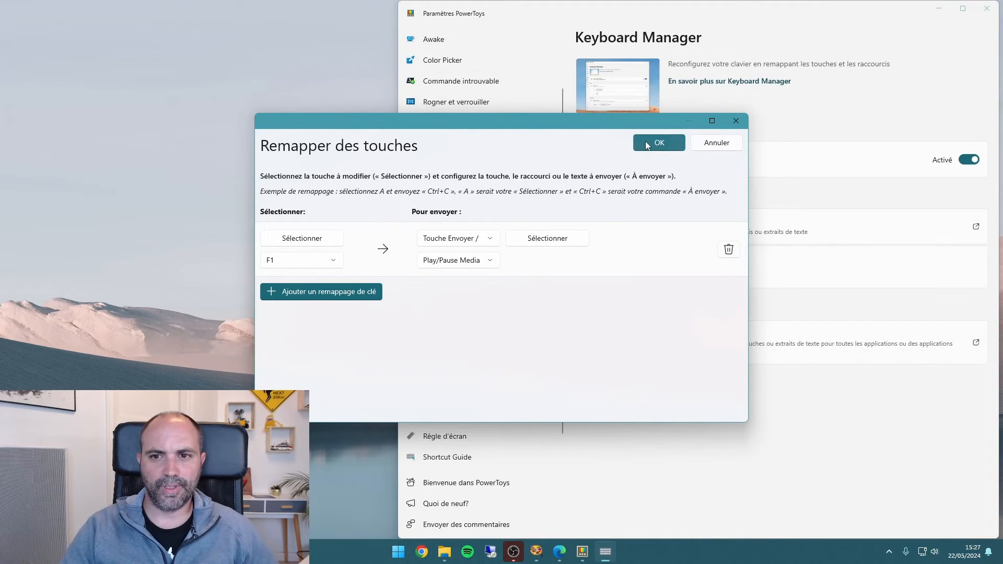
pyautogui.click(646, 144)
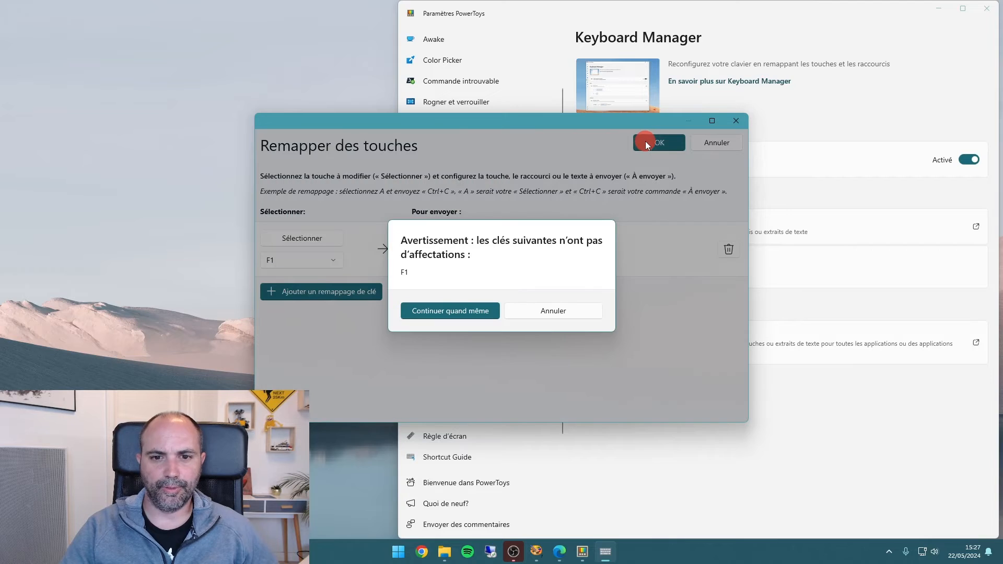
pyautogui.click(448, 311)
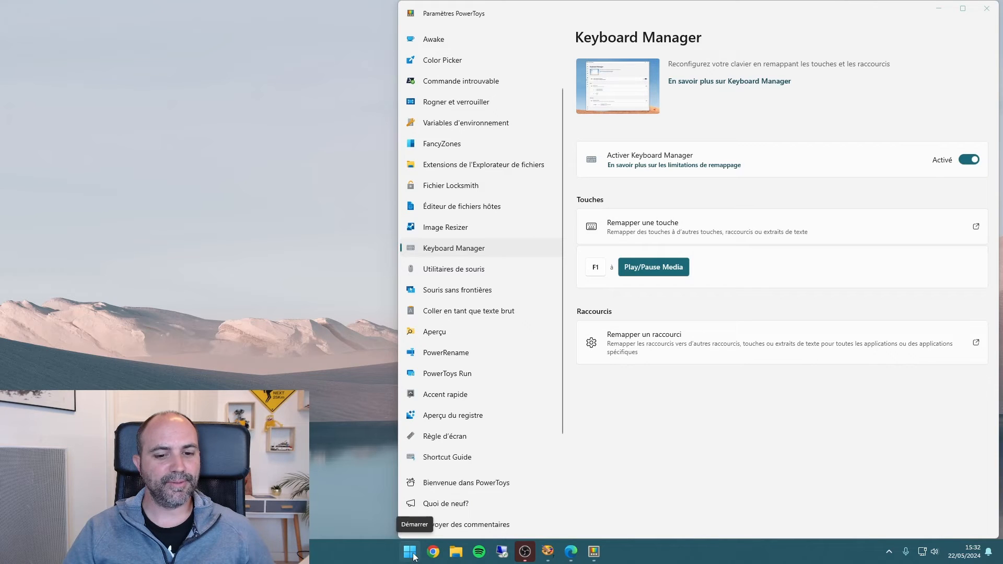
# Open the Windows Applications folder by running shell:AppsFolder
pyautogui.rightClick(413, 556)
pyautogui.click(390, 488)
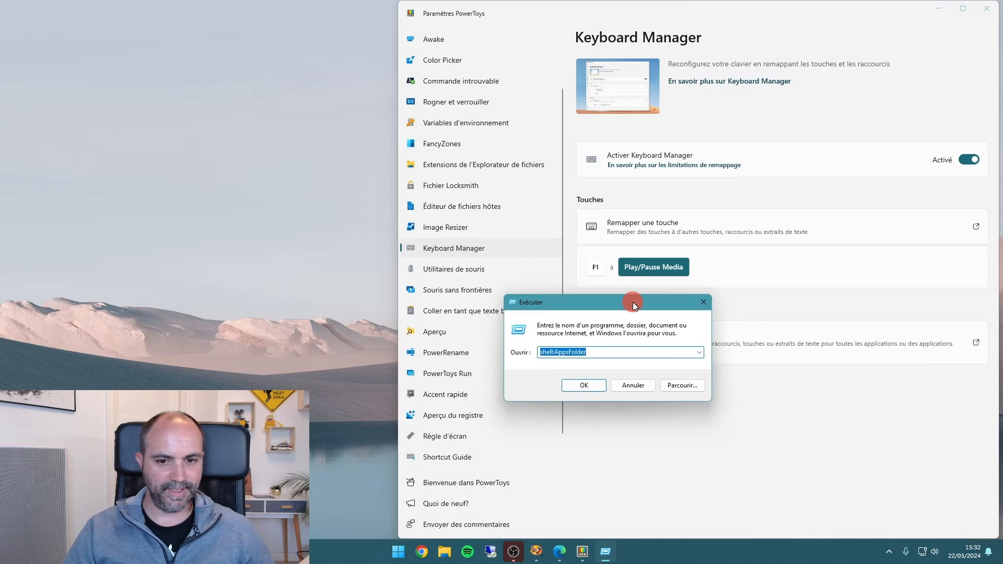
pyautogui.moveTo(633, 301); pyautogui.dragTo(661, 288)
pyautogui.click(575, 337)
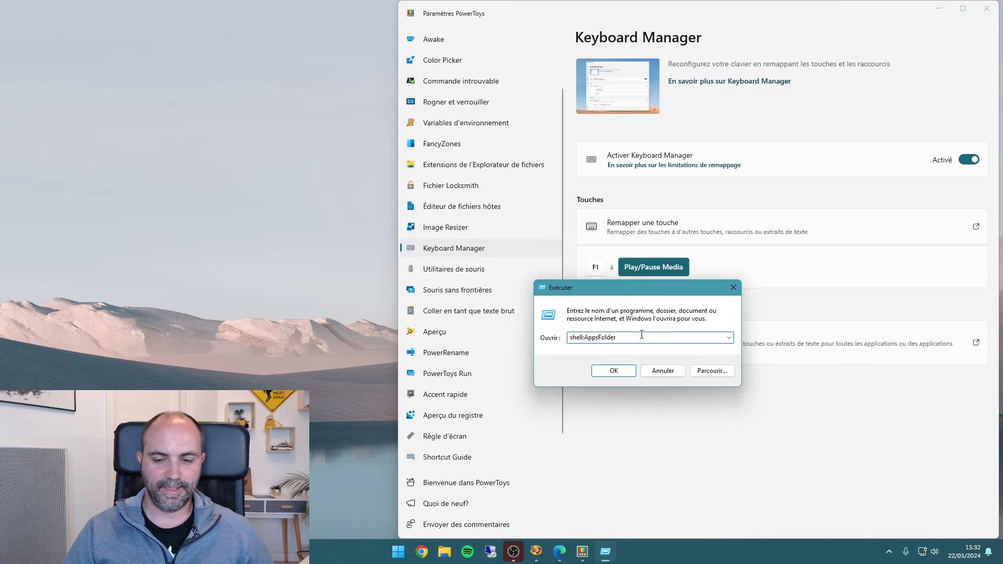
pyautogui.click(623, 376)
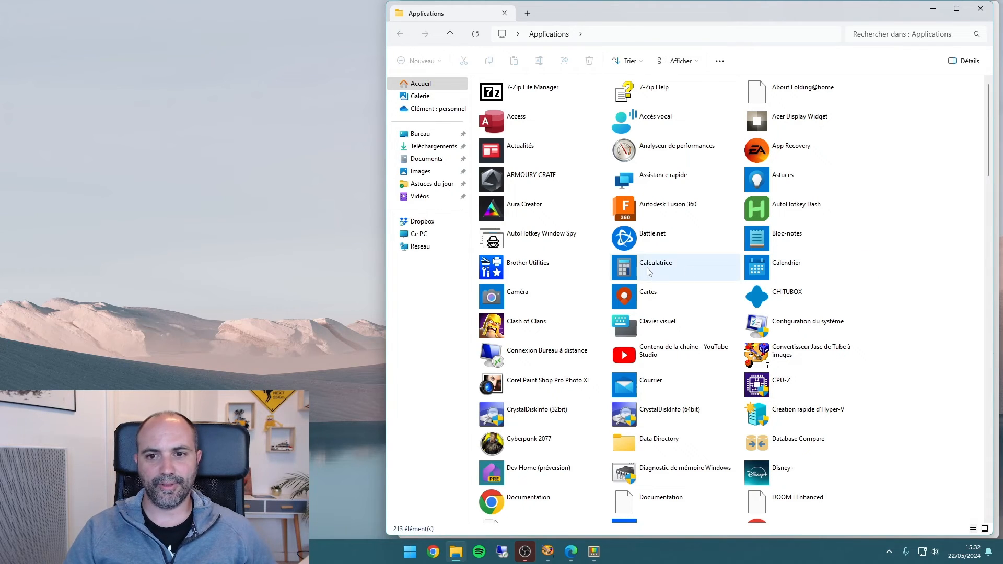
# Create a desktop shortcut to Calculatrice from the Applications folder and reposition it on the desktop
pyautogui.moveTo(644, 272); pyautogui.dragTo(215, 88)
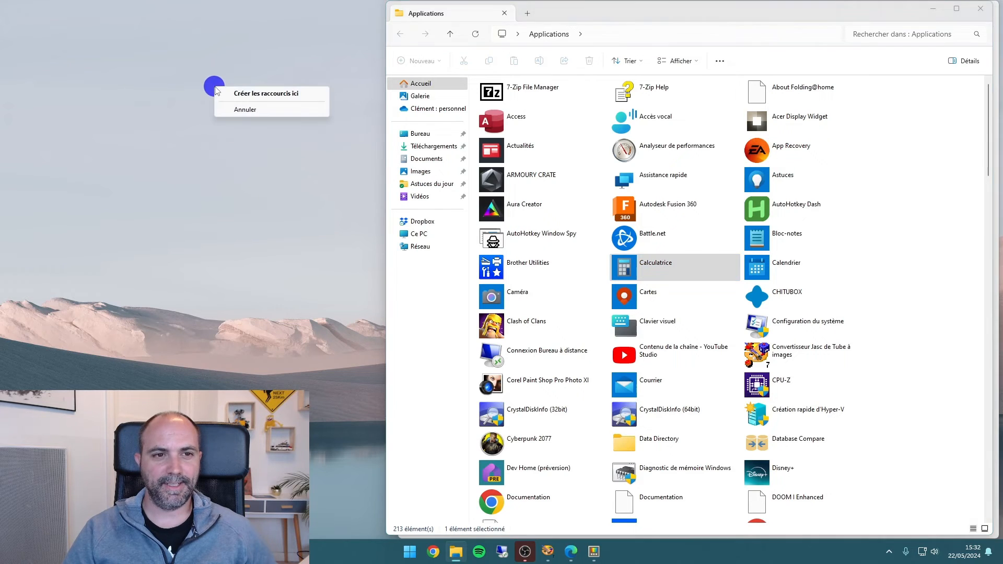
pyautogui.click(245, 94)
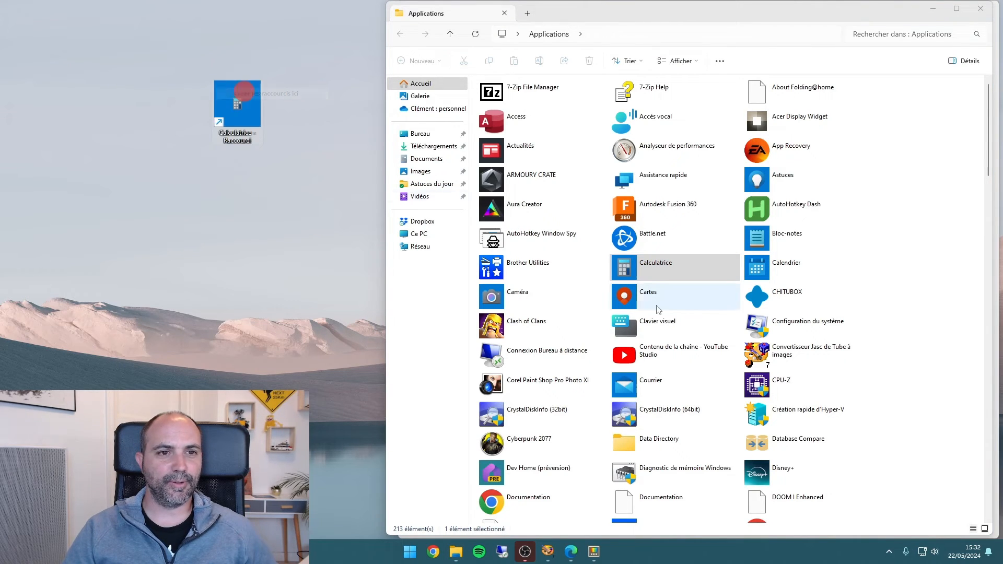
pyautogui.moveTo(290, 96); pyautogui.dragTo(291, 97)
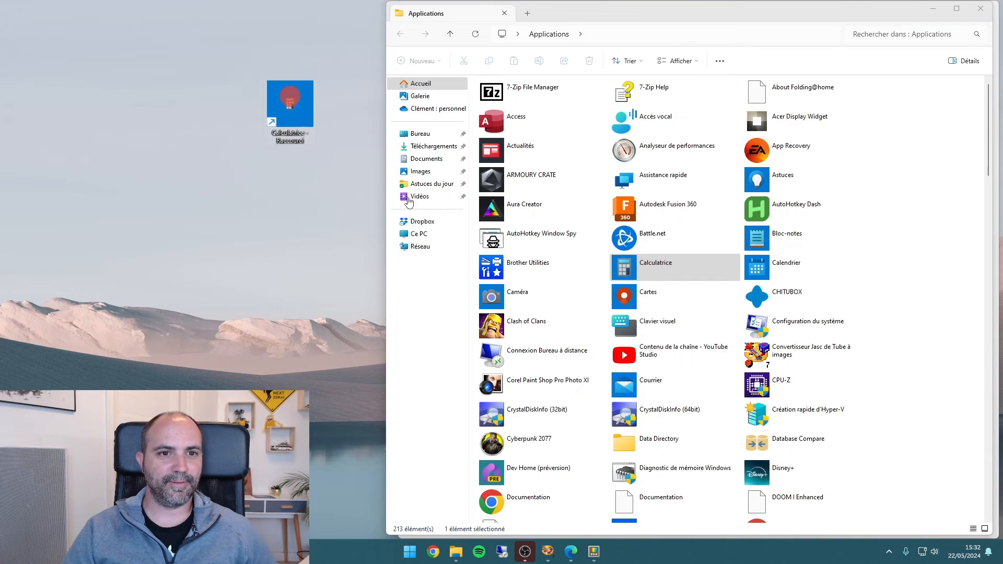
# Assign the shortcut key CTRL + ALT + C to the desktop Calculatrice shortcut in its properties and save the change
pyautogui.click(940, 8)
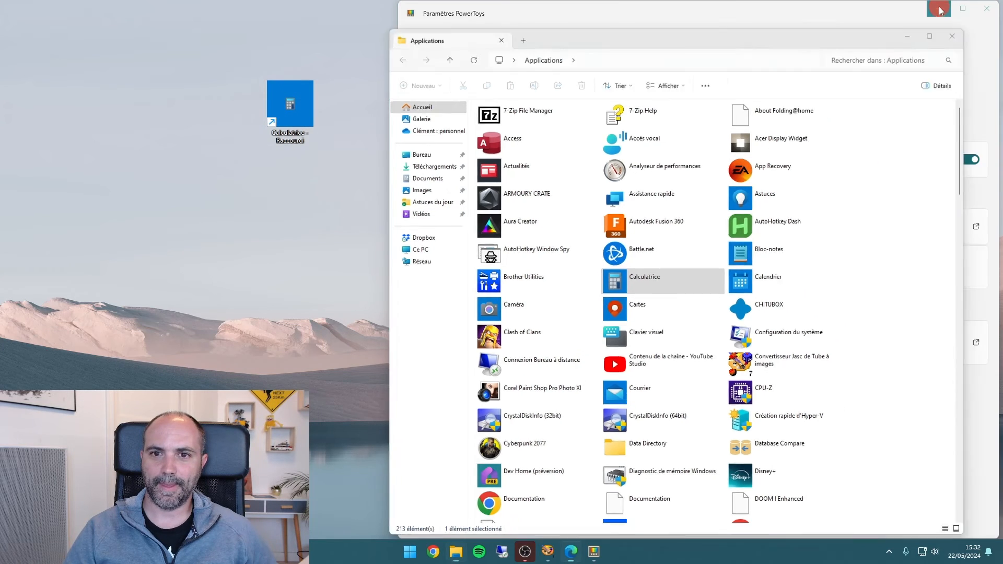
pyautogui.rightClick(300, 105)
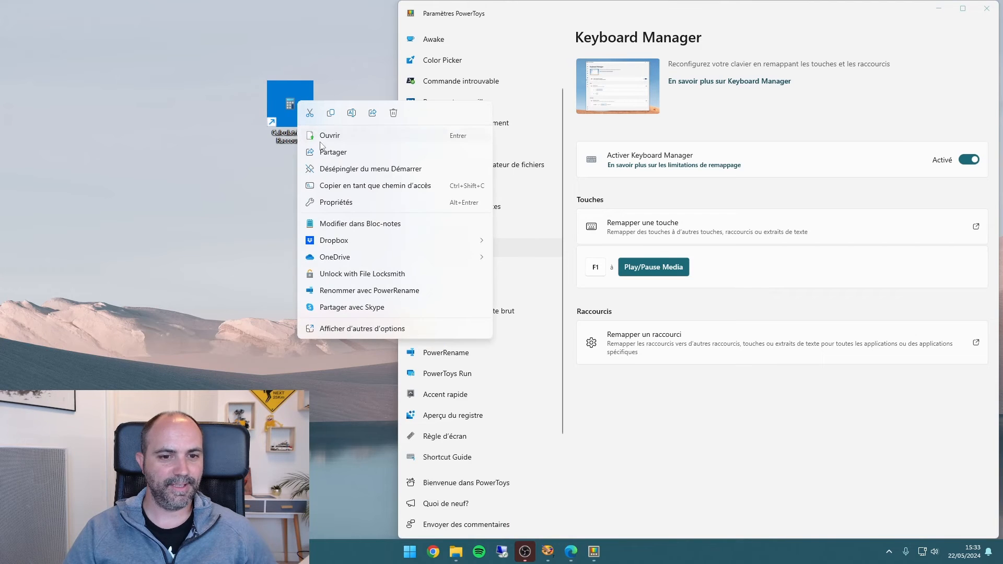
pyautogui.click(340, 202)
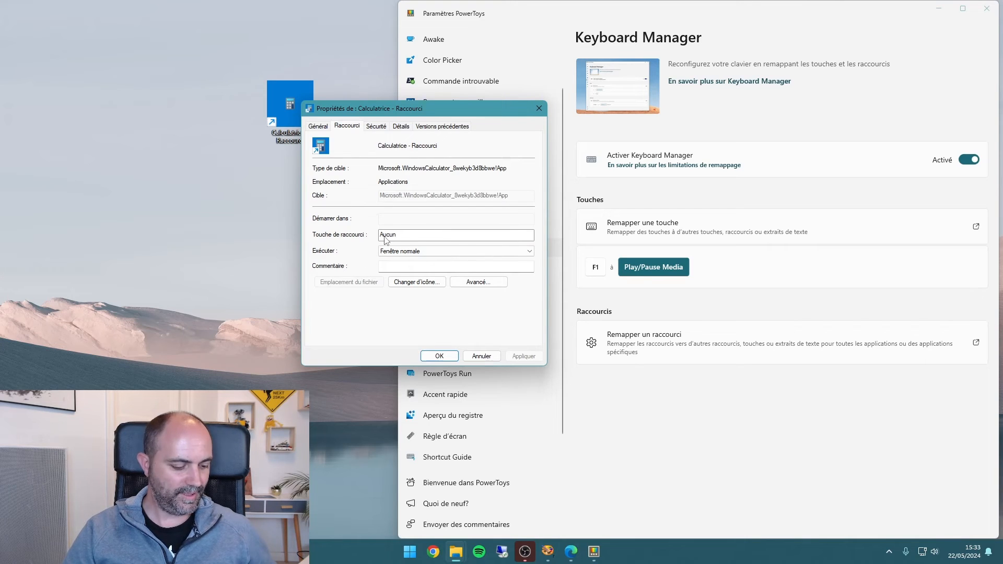
pyautogui.hotkey('ctrl', 'alt', 'c')
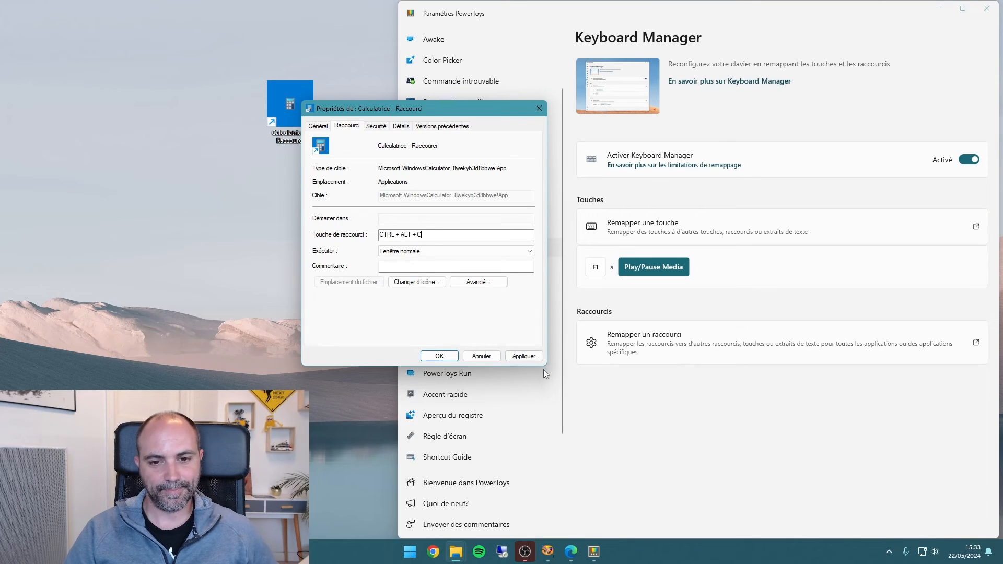
pyautogui.click(525, 356)
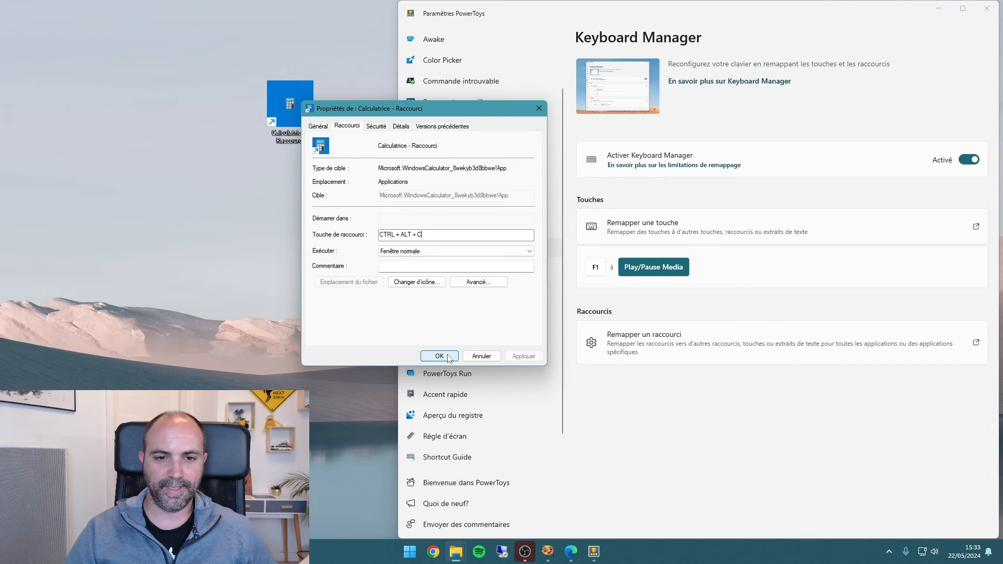
pyautogui.click(439, 356)
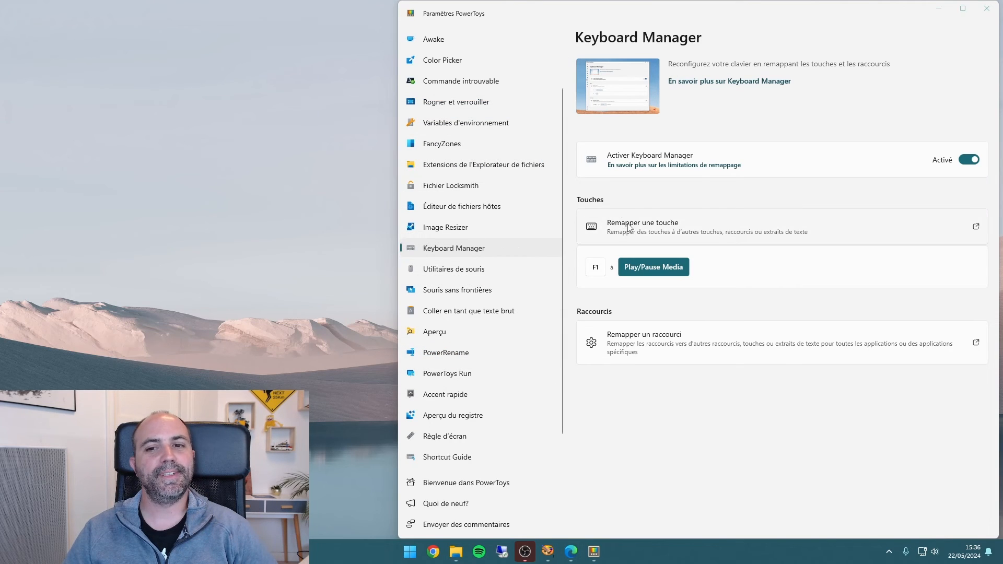
# Add a second key remapping in Keyboard Manager and capture F12 as the key to remap
pyautogui.click(649, 227)
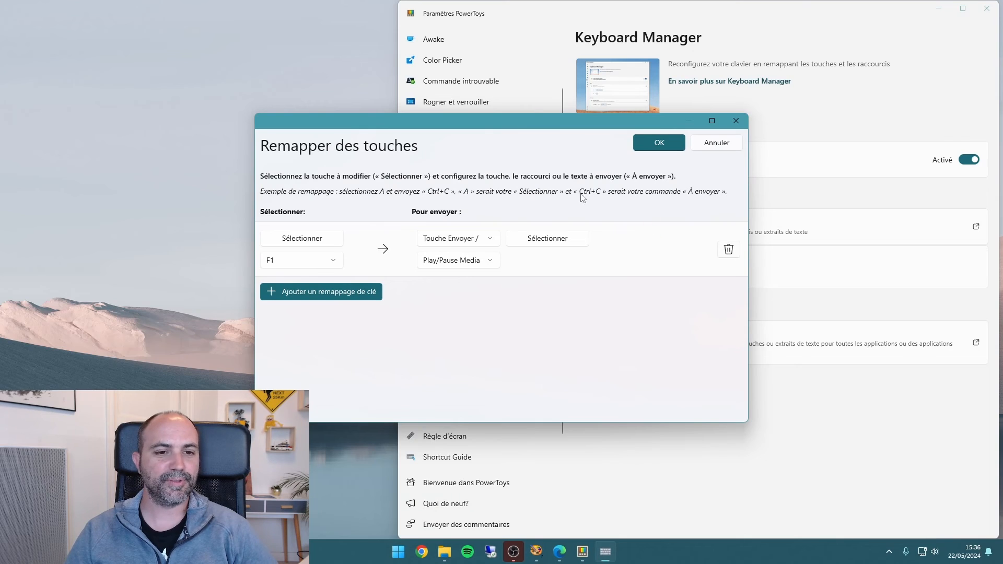
pyautogui.moveTo(515, 122); pyautogui.dragTo(606, 83)
pyautogui.click(424, 256)
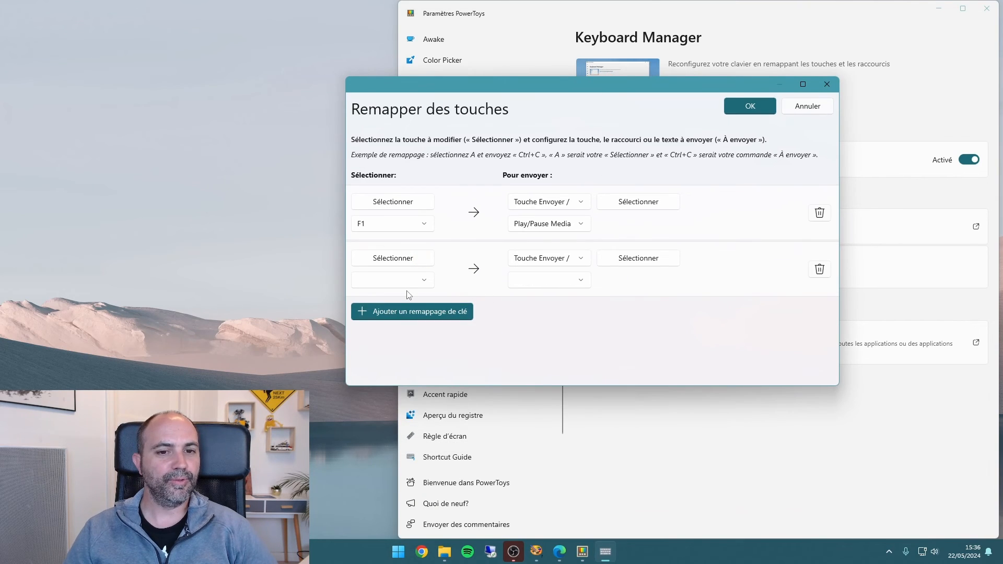
pyautogui.click(411, 262)
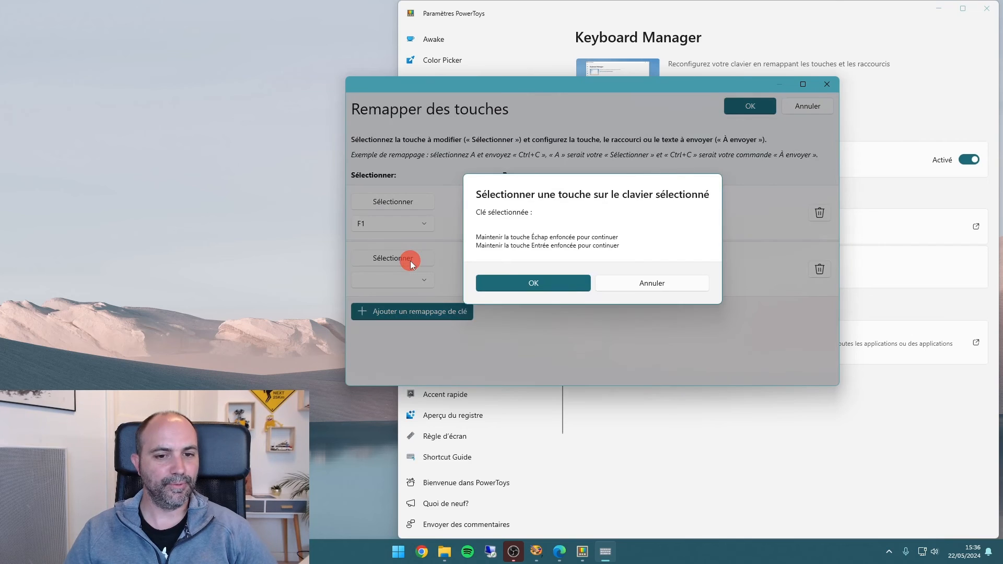
pyautogui.press('F12')
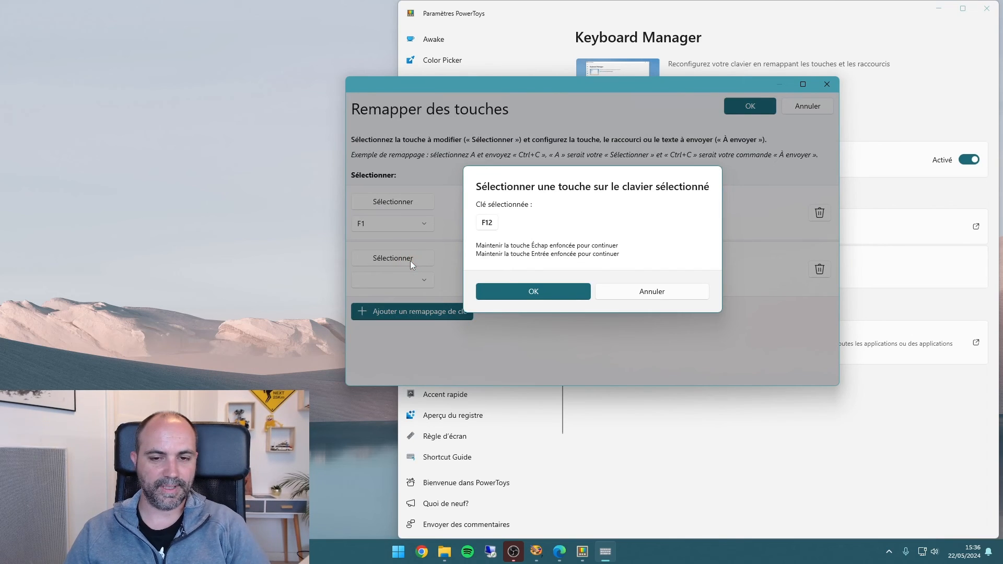
pyautogui.click(533, 288)
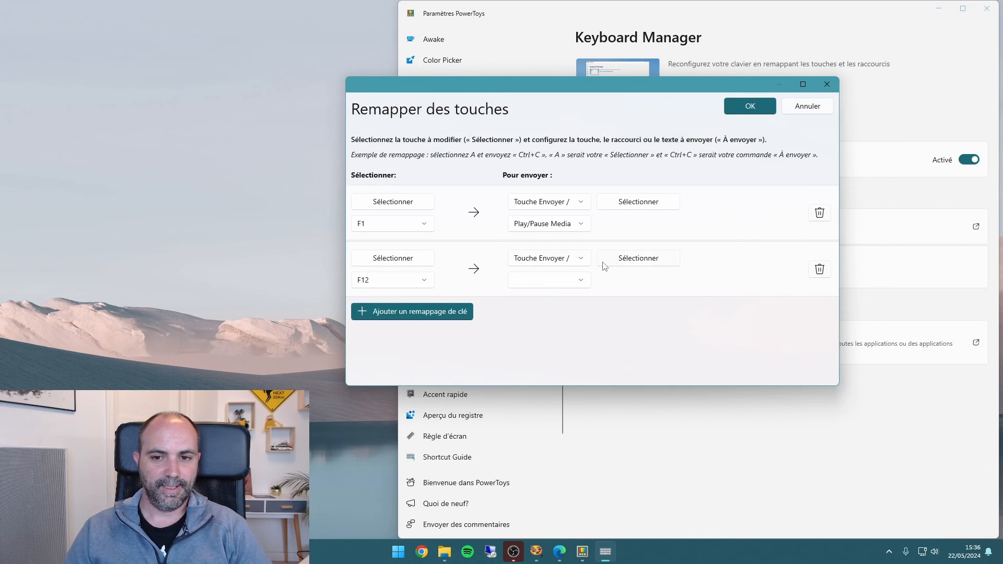
# Map F12 to the shortcut Ctrl (Left) + Alt (Left) + C and save the remappings, continuing despite the unassigned-keys warning
pyautogui.click(618, 261)
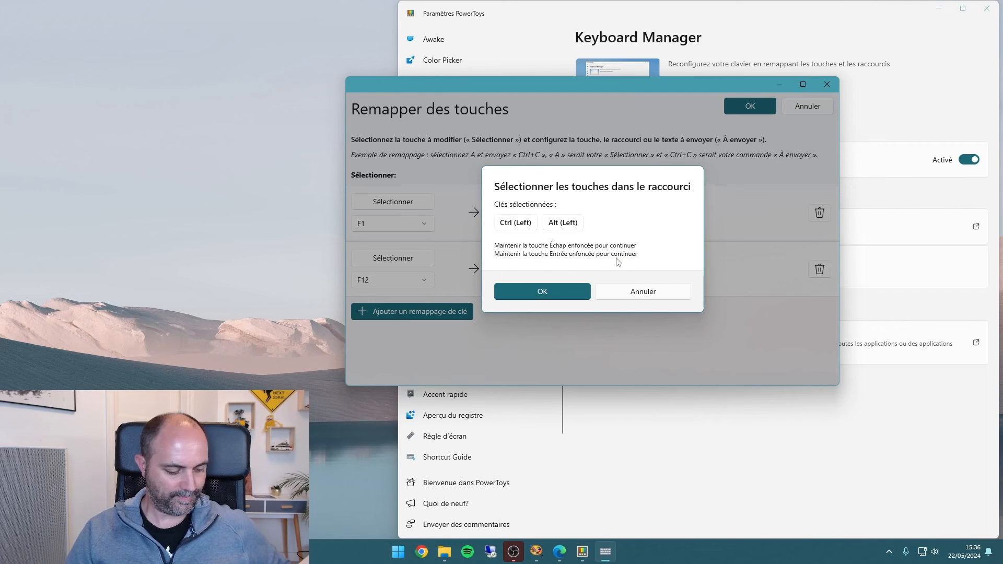
pyautogui.hotkey('ctrl', 'c')
pyautogui.hotkey('ctrl', 'alt', 'c')
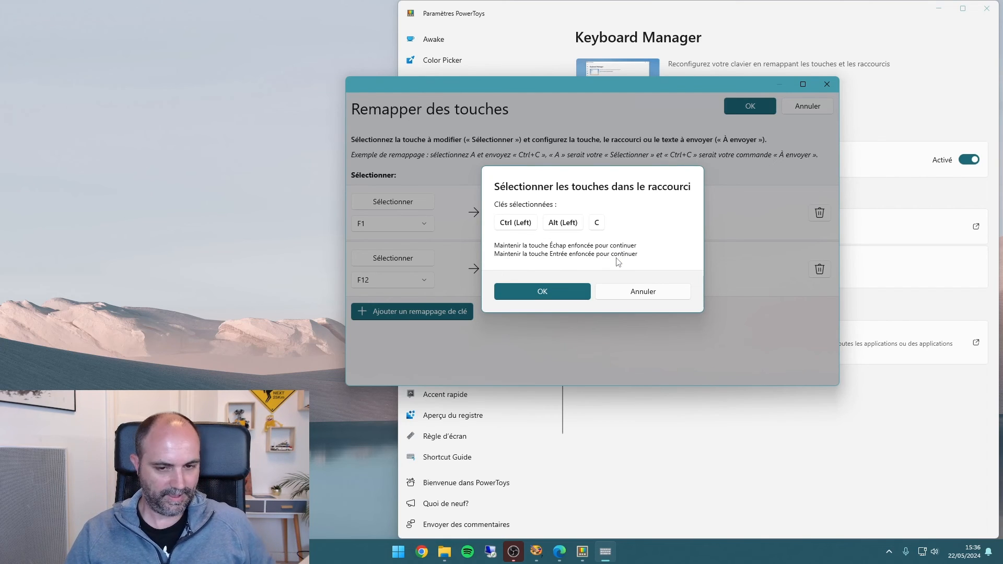
pyautogui.click(546, 291)
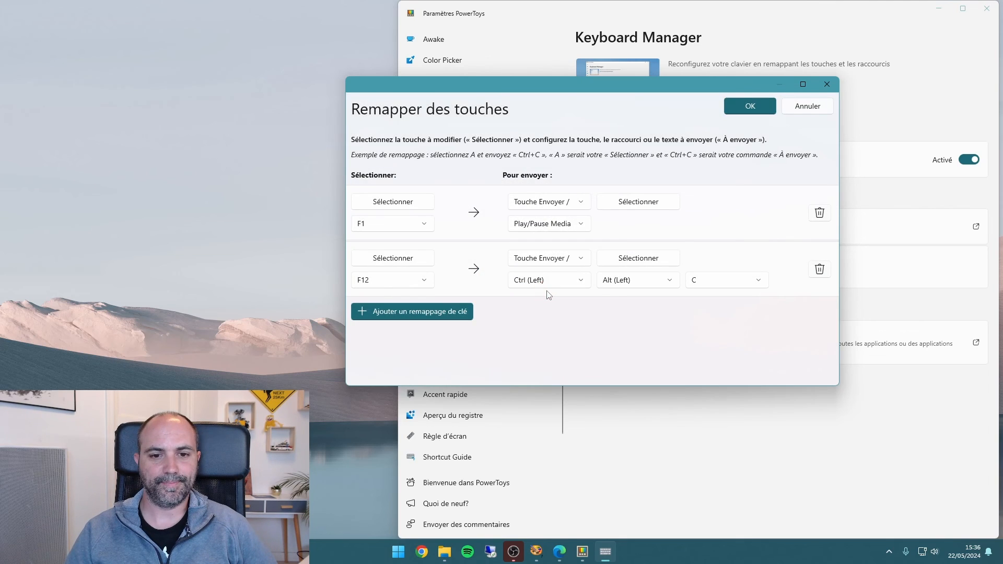
pyautogui.click(748, 106)
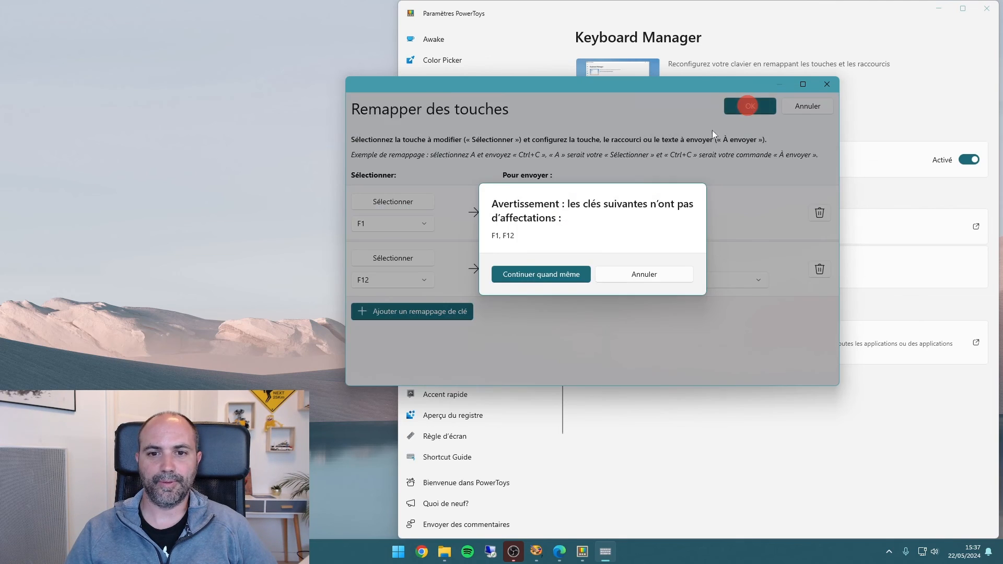
pyautogui.click(530, 277)
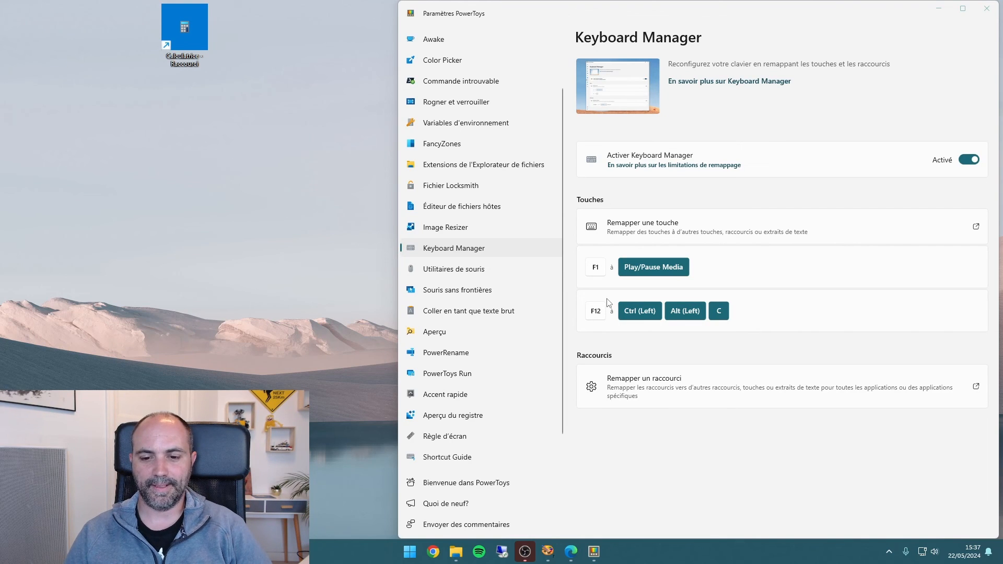
# Test the F12 remapping by launching Calculatrice with it, and reposition the calculator window
pyautogui.press('F12')
pyautogui.moveTo(473, 222); pyautogui.dragTo(516, 159)
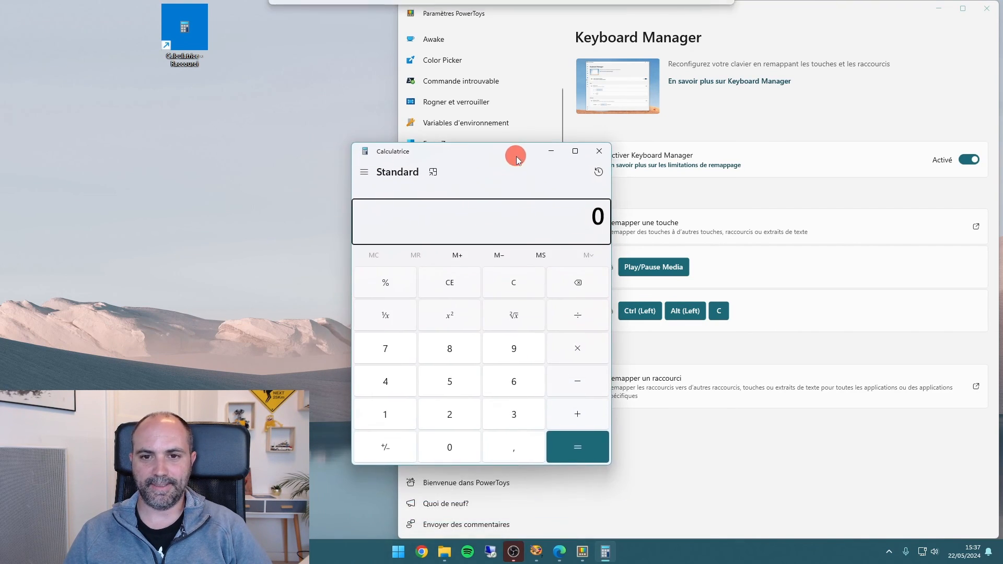